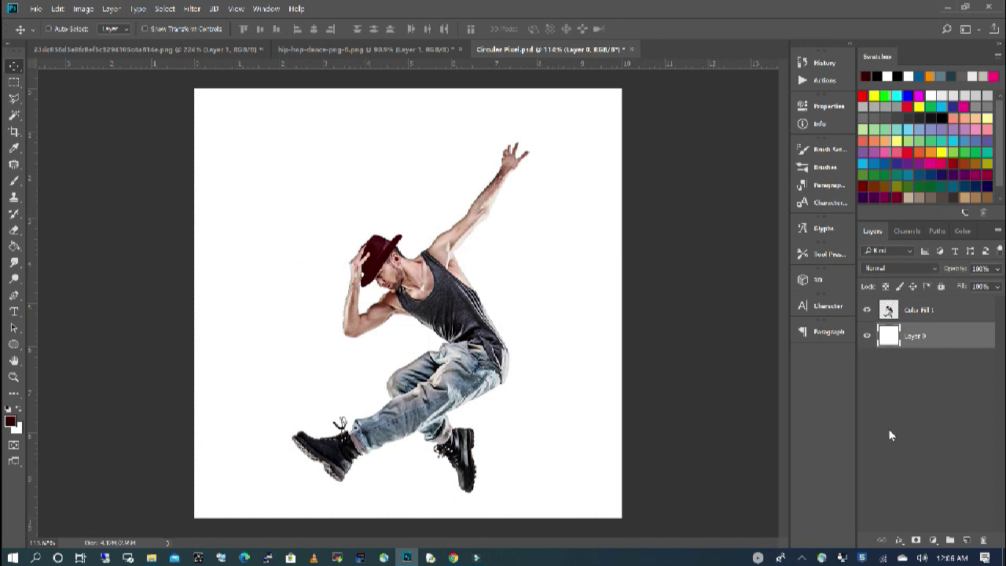
Step: Add a Gradient Fill layer with its left stop set to blue, giving a blue-to-white gradient
{"action": "left_click", "coordinate": [935, 542]}
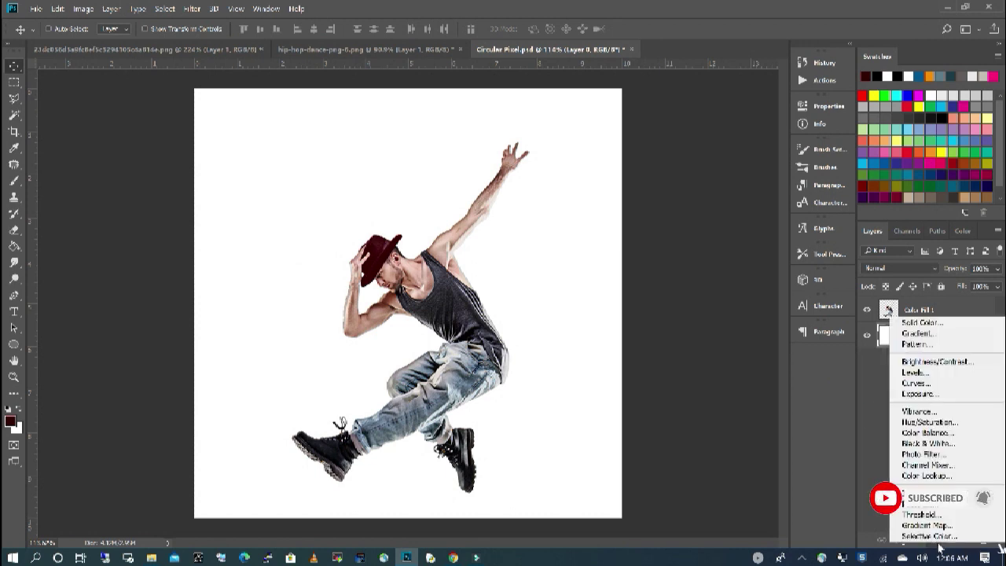
{"action": "left_click", "coordinate": [927, 335]}
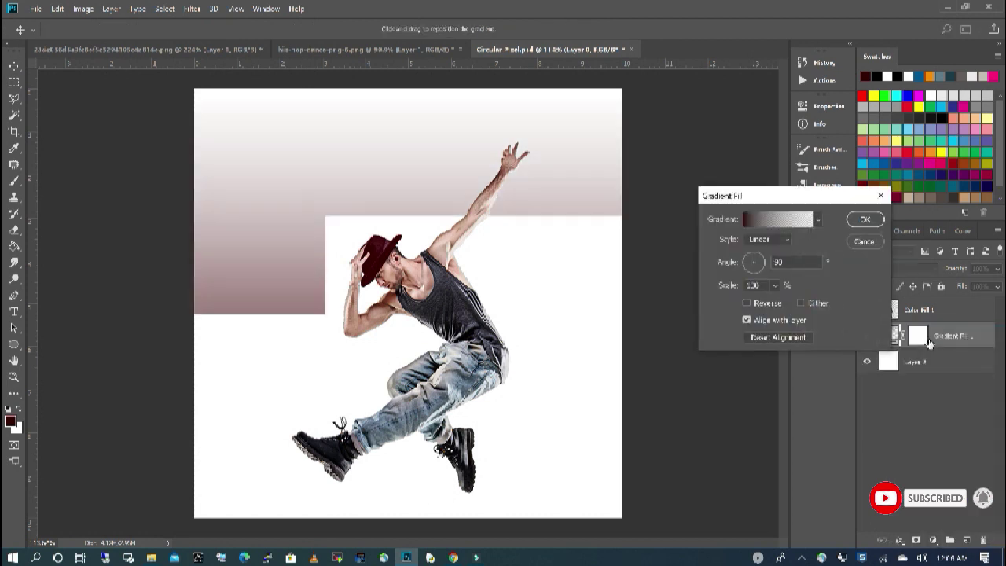
{"action": "left_click", "coordinate": [746, 220]}
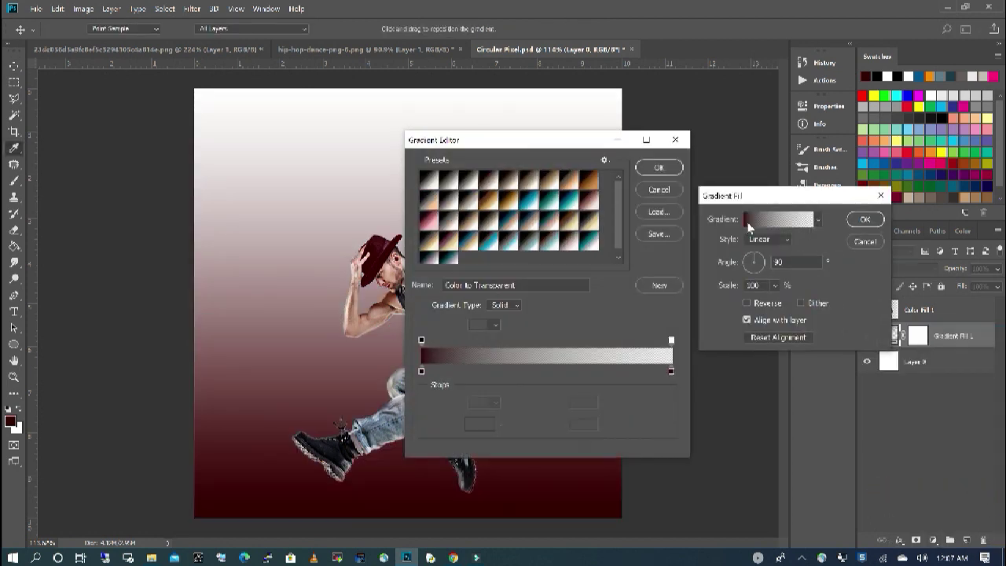
{"action": "left_click", "coordinate": [422, 372]}
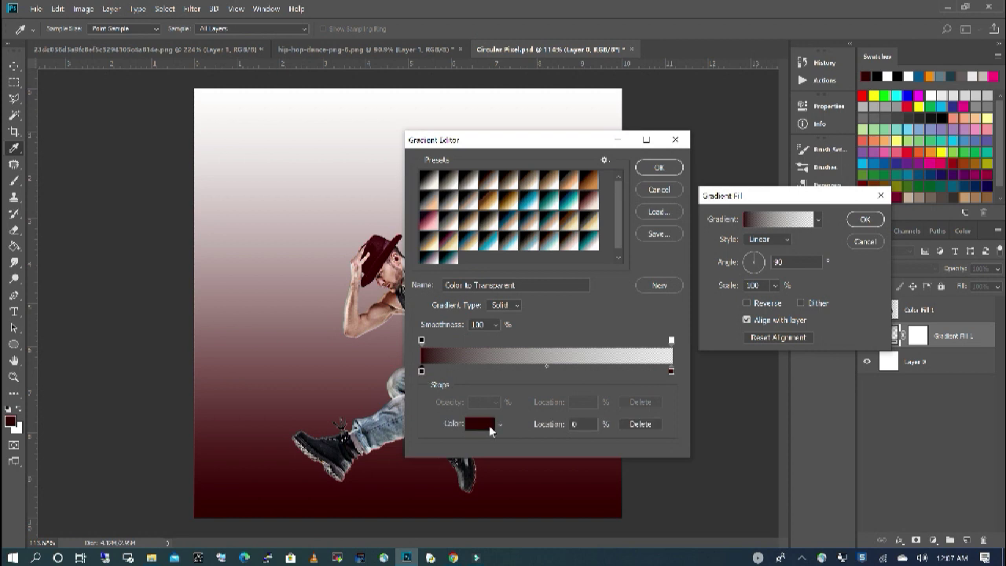
{"action": "left_click", "coordinate": [481, 424]}
{"action": "left_click_drag", "start_coordinate": [743, 199], "coordinate": [740, 195]}
{"action": "left_click", "coordinate": [703, 168]}
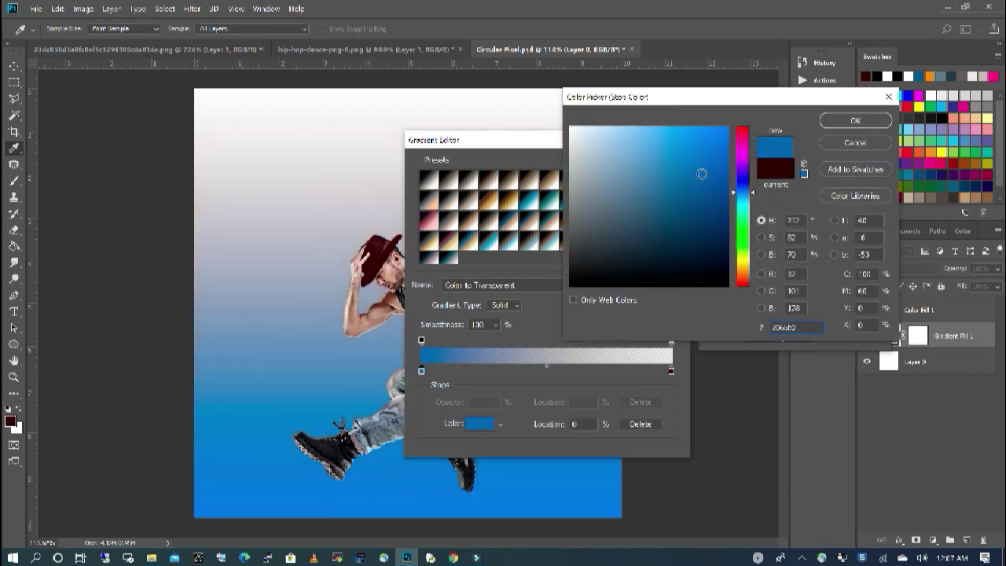
{"action": "key", "text": "Return"}
{"action": "left_click", "coordinate": [668, 167]}
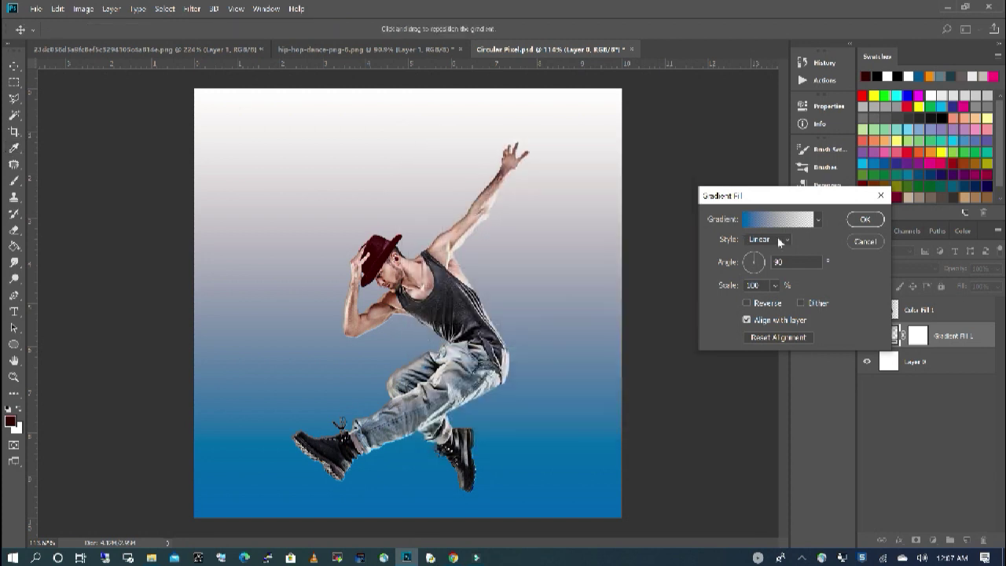
Step: Make the gradient fill Radial and Reversed, with its scale raised to about 155%
{"action": "left_click", "coordinate": [784, 242]}
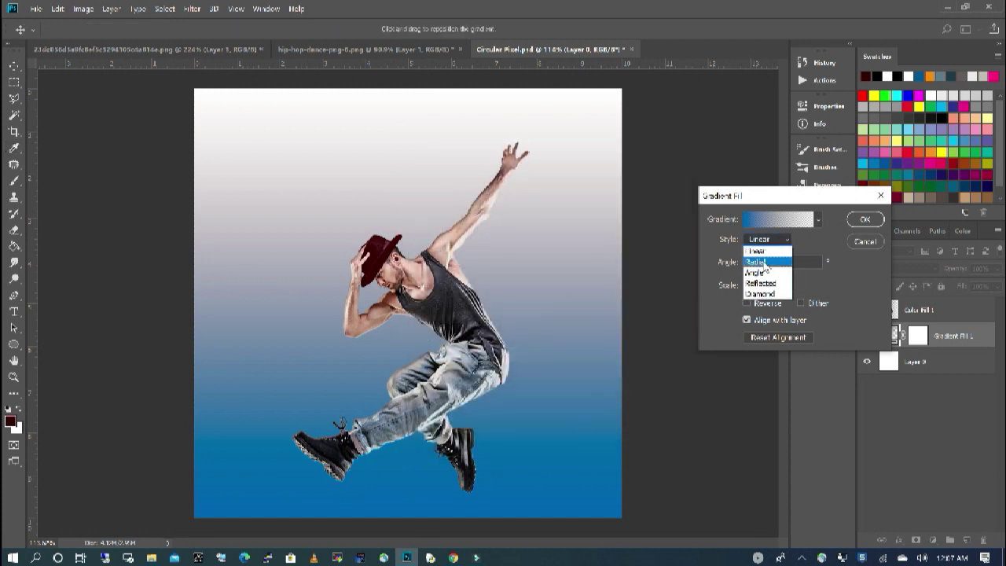
{"action": "left_click", "coordinate": [756, 262]}
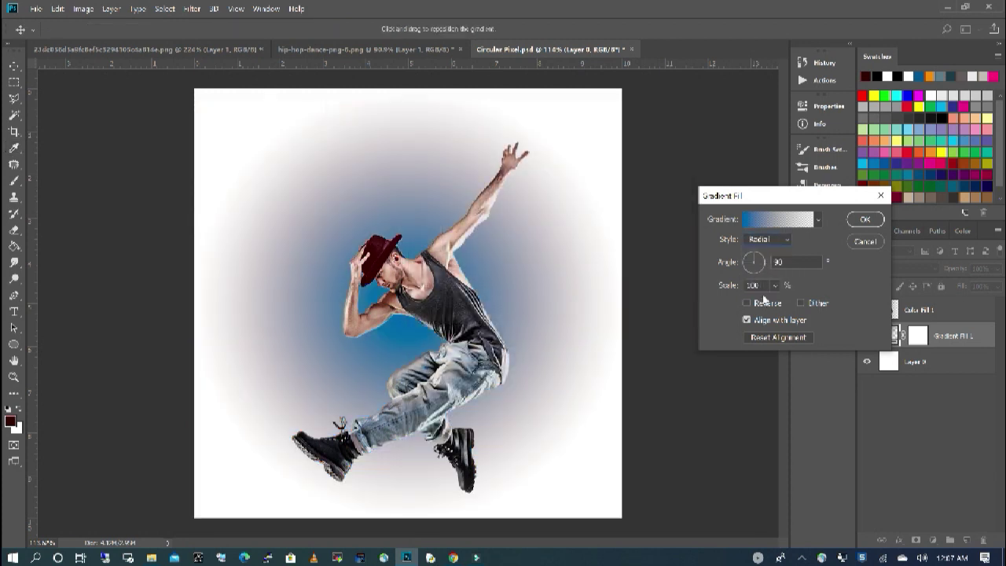
{"action": "left_click", "coordinate": [748, 304]}
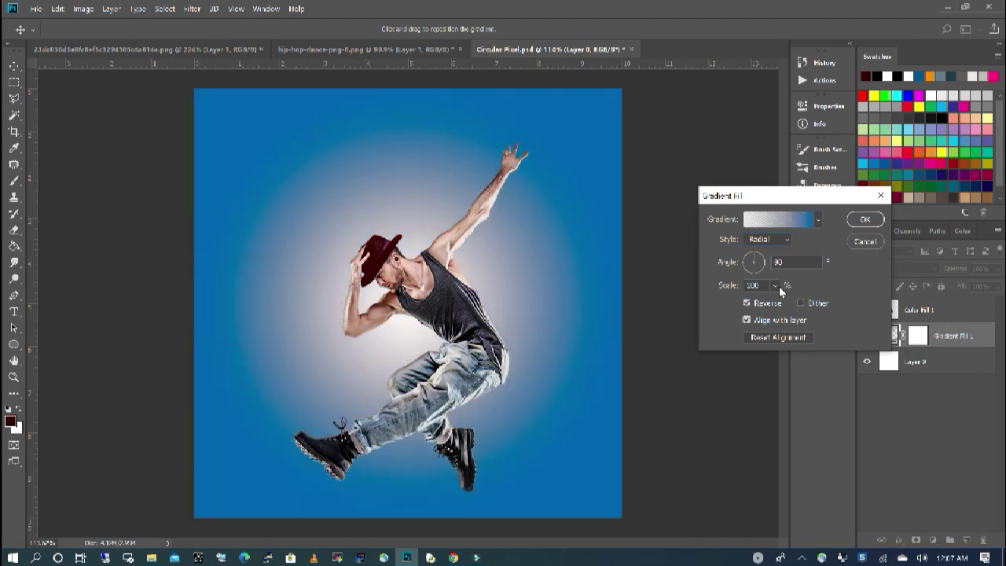
{"action": "left_click", "coordinate": [779, 288]}
{"action": "left_click_drag", "start_coordinate": [781, 304], "coordinate": [786, 305]}
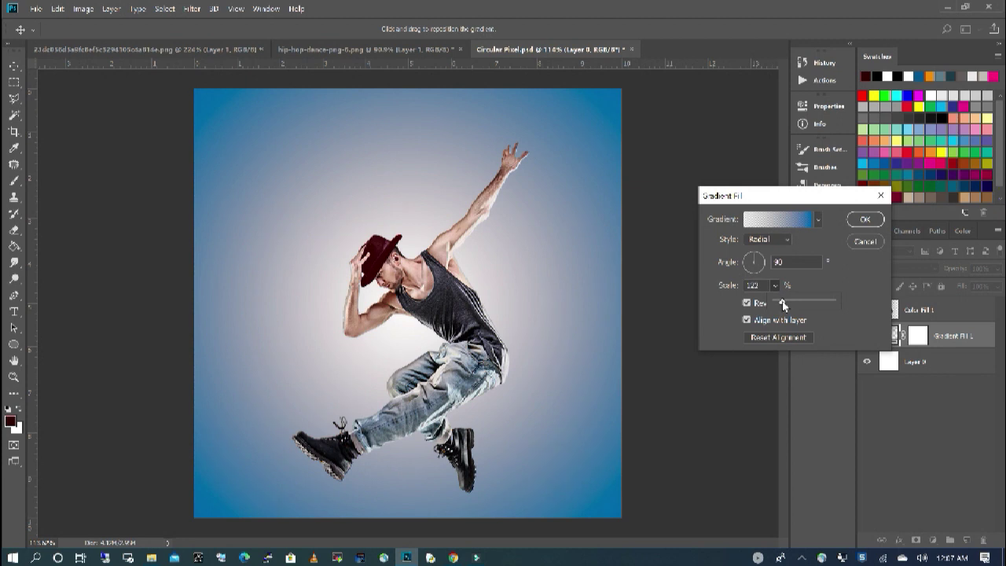
{"action": "left_click_drag", "start_coordinate": [783, 305], "coordinate": [784, 304]}
{"action": "left_click", "coordinate": [864, 220]}
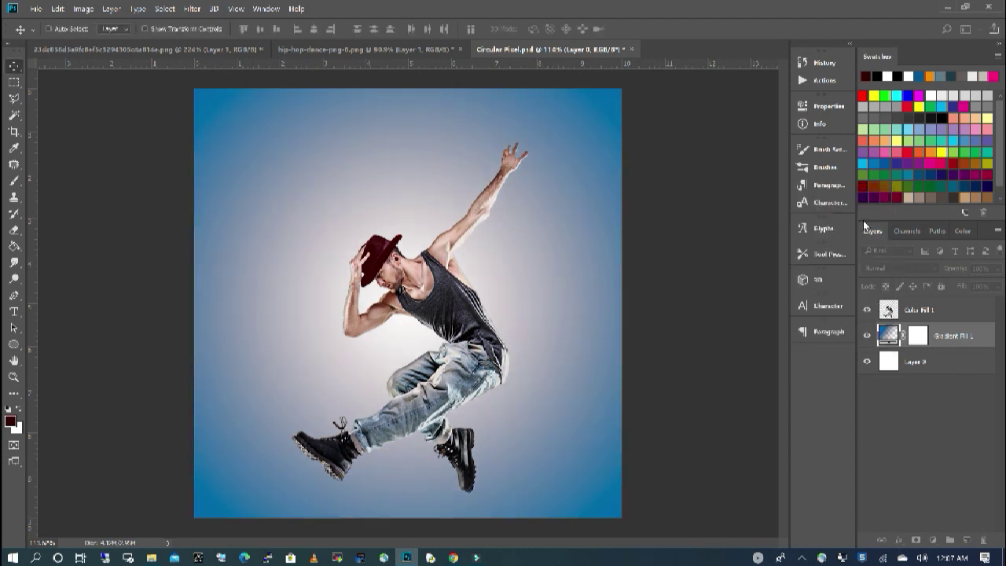
Step: Copy a thin vertical sliver of the dancer's upper body from Color Fill 1 onto a new layer
{"action": "left_click", "coordinate": [932, 311]}
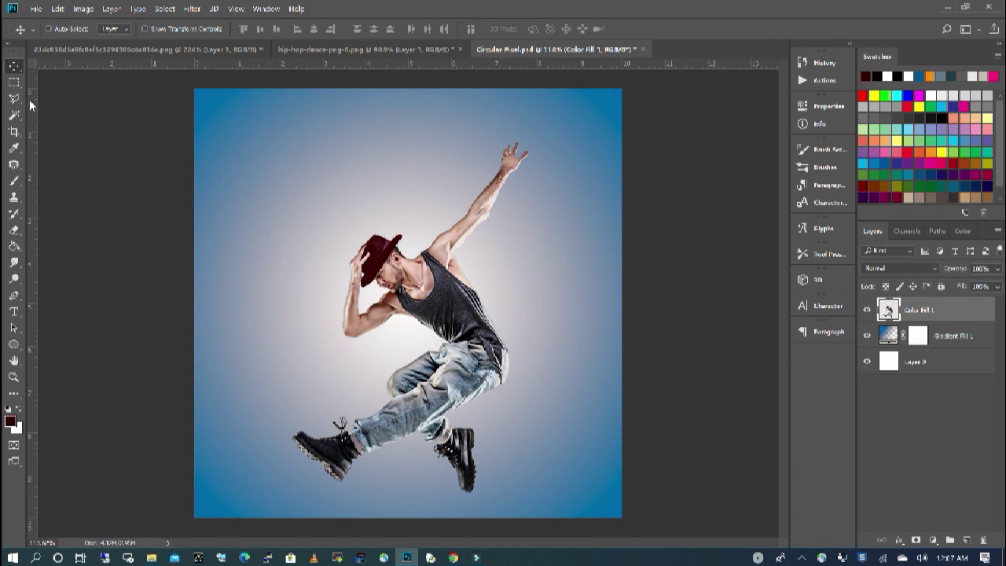
{"action": "left_click", "coordinate": [14, 82]}
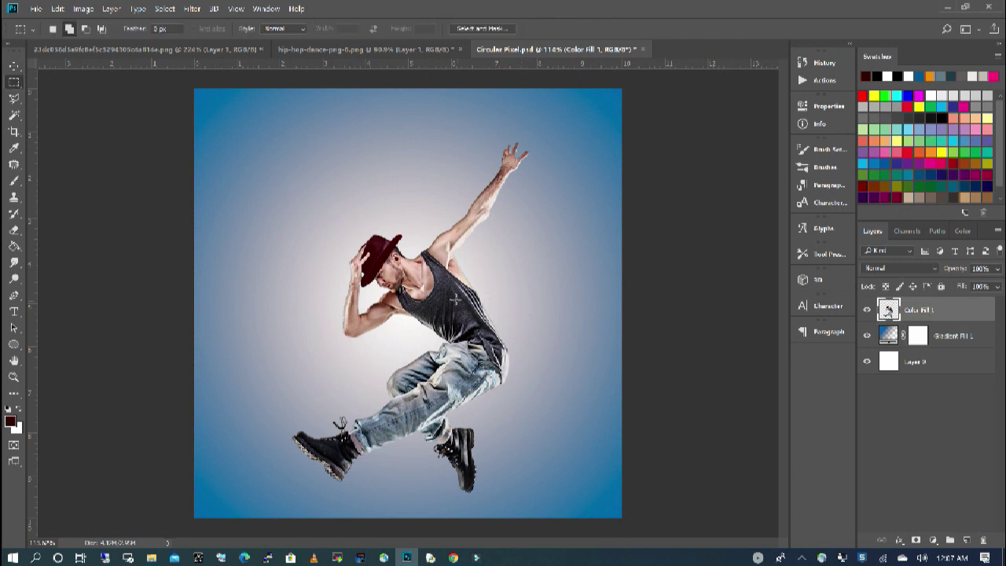
{"action": "left_click_drag", "start_coordinate": [442, 234], "coordinate": [442, 315]}
{"action": "right_click", "coordinate": [442, 308]}
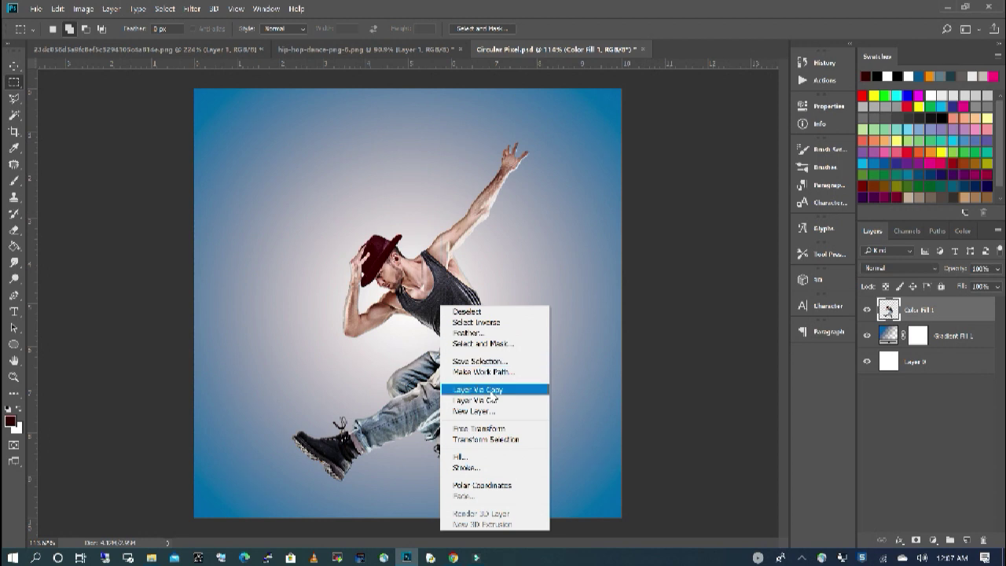
{"action": "left_click", "coordinate": [476, 389]}
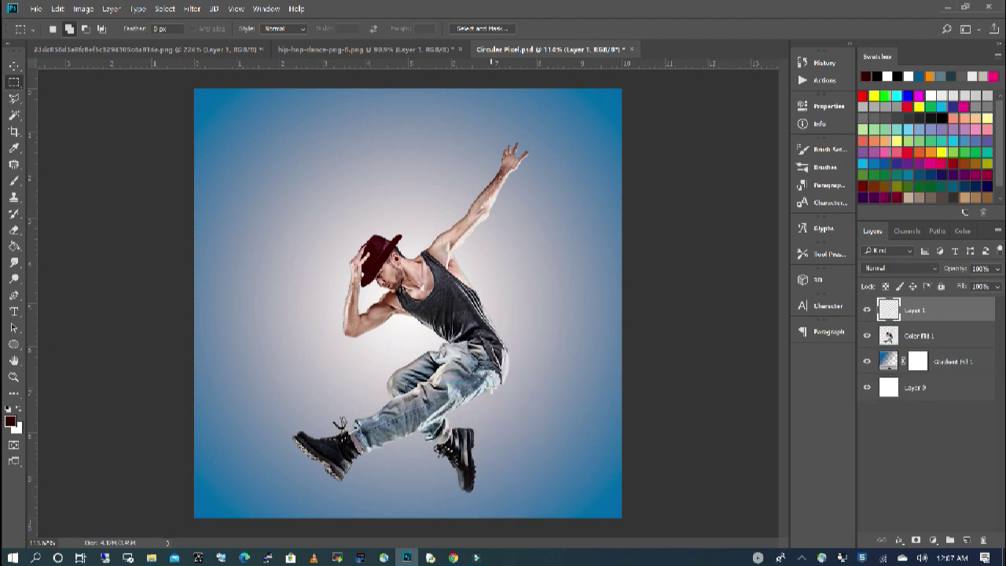
Step: Stretch the copied sliver across the canvas width and move the band up near the top
{"action": "key", "text": "ctrl+t"}
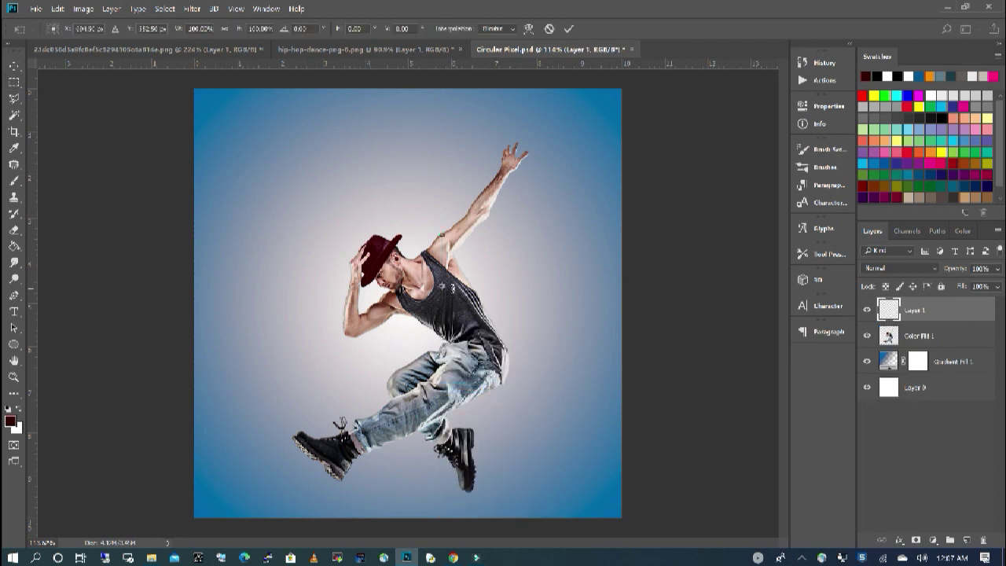
{"action": "left_click_drag", "start_coordinate": [452, 286], "coordinate": [196, 303]}
{"action": "left_click", "coordinate": [15, 66]}
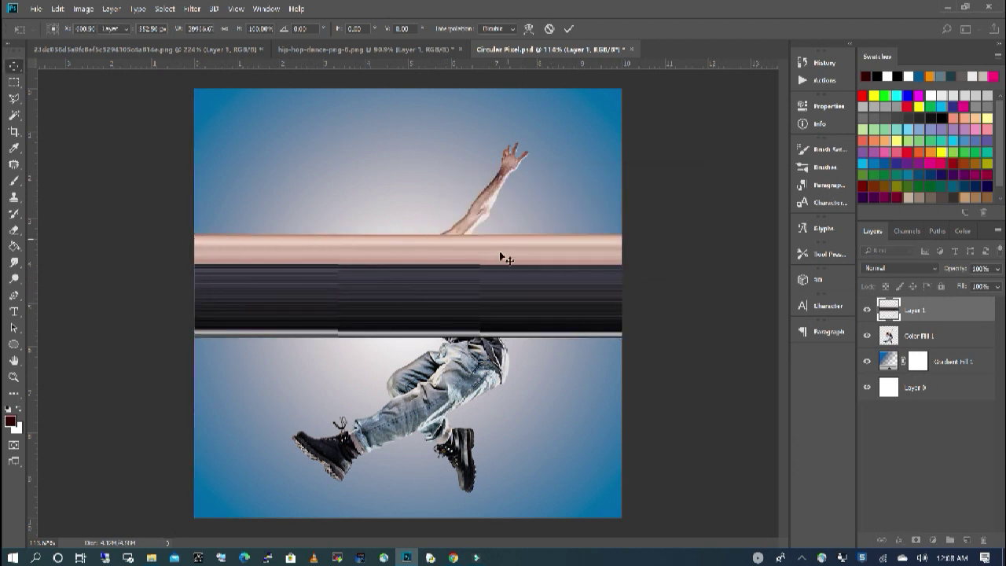
{"action": "left_click_drag", "start_coordinate": [503, 257], "coordinate": [470, 177]}
Step: Copy a thin vertical sliver of the dancer's leg from Color Fill 1 onto new Layer 2
{"action": "left_click", "coordinate": [912, 335]}
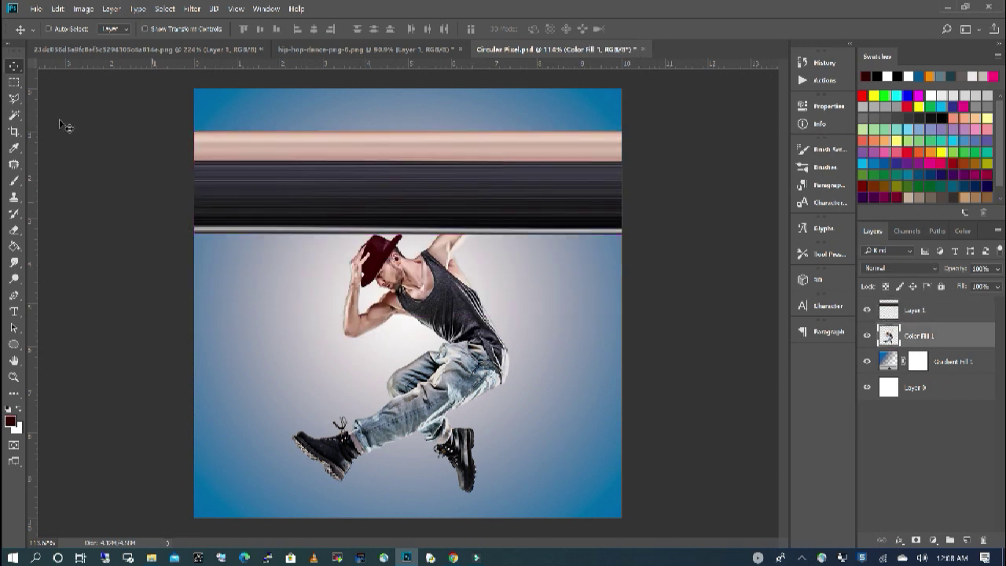
{"action": "left_click", "coordinate": [15, 82]}
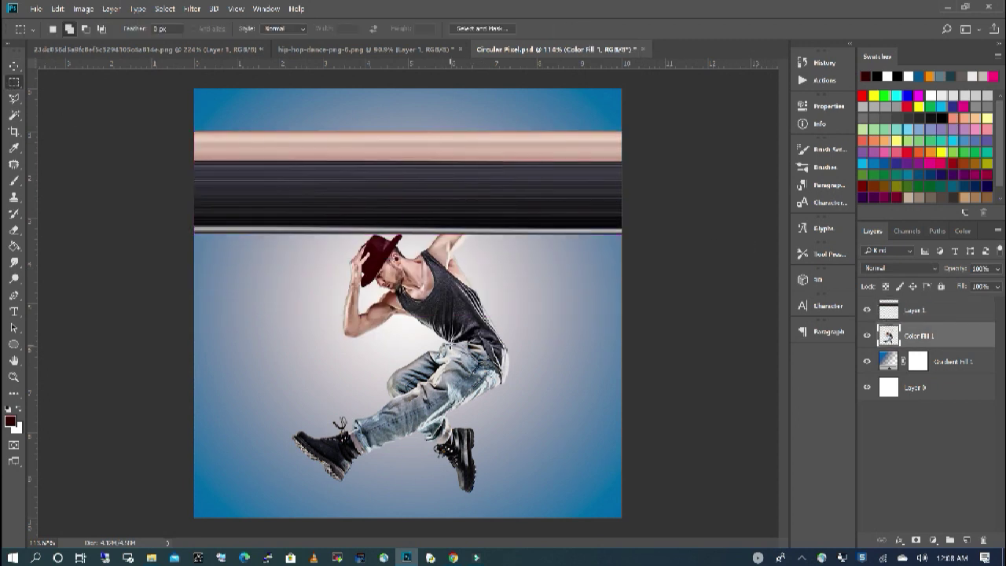
{"action": "left_click_drag", "start_coordinate": [449, 343], "coordinate": [453, 410]}
{"action": "right_click", "coordinate": [452, 377]}
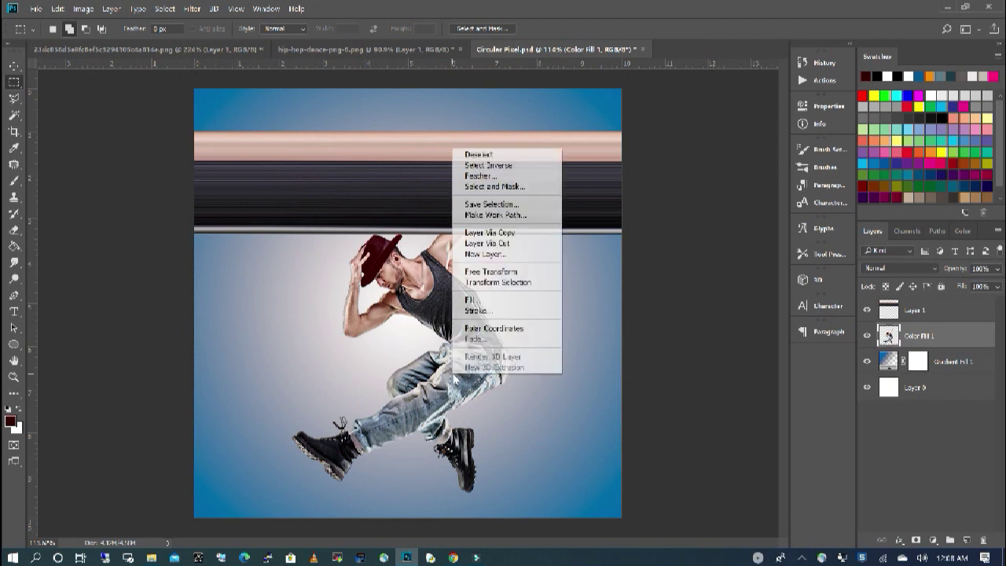
{"action": "left_click", "coordinate": [525, 233]}
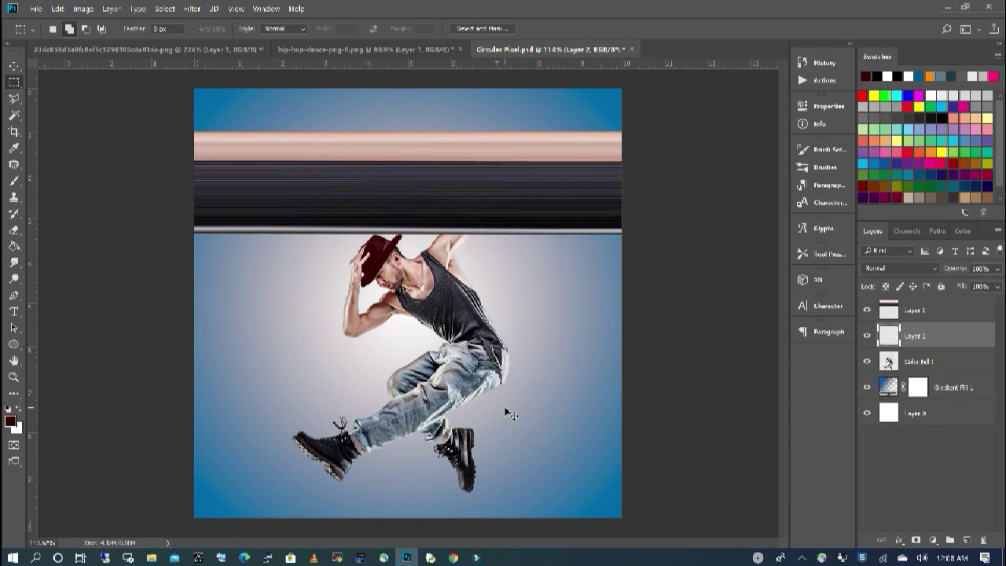
Step: Stretch the leg sliver to both canvas edges and move it just below the first band
{"action": "key", "text": "ctrl+t"}
{"action": "left_click_drag", "start_coordinate": [453, 376], "coordinate": [622, 377]}
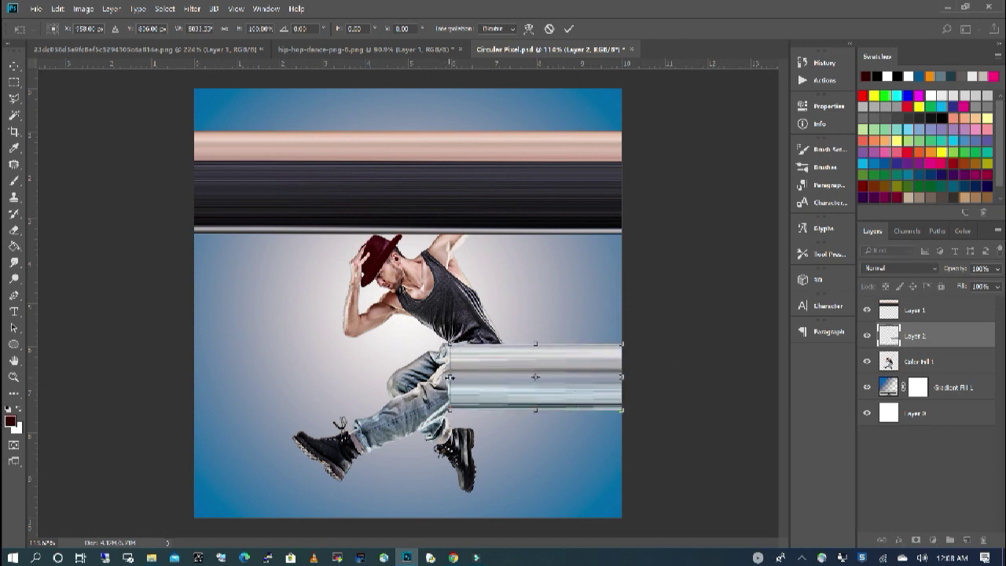
{"action": "left_click_drag", "start_coordinate": [449, 377], "coordinate": [193, 393]}
{"action": "key", "text": "Return"}
{"action": "key", "text": "v"}
{"action": "left_click_drag", "start_coordinate": [389, 351], "coordinate": [389, 234]}
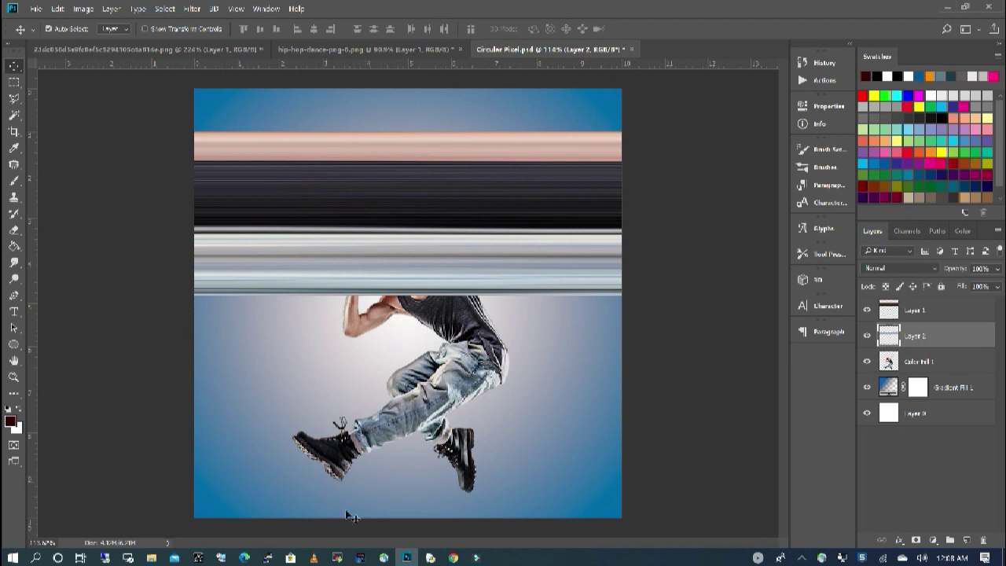
{"action": "scroll", "coordinate": [346, 491], "scroll_direction": "up", "scroll_amount": 4}
Step: Copy a sliver running down from the shoe lace on Color Fill 1 onto new Layer 3
{"action": "scroll", "coordinate": [346, 452], "scroll_direction": "up", "scroll_amount": 3}
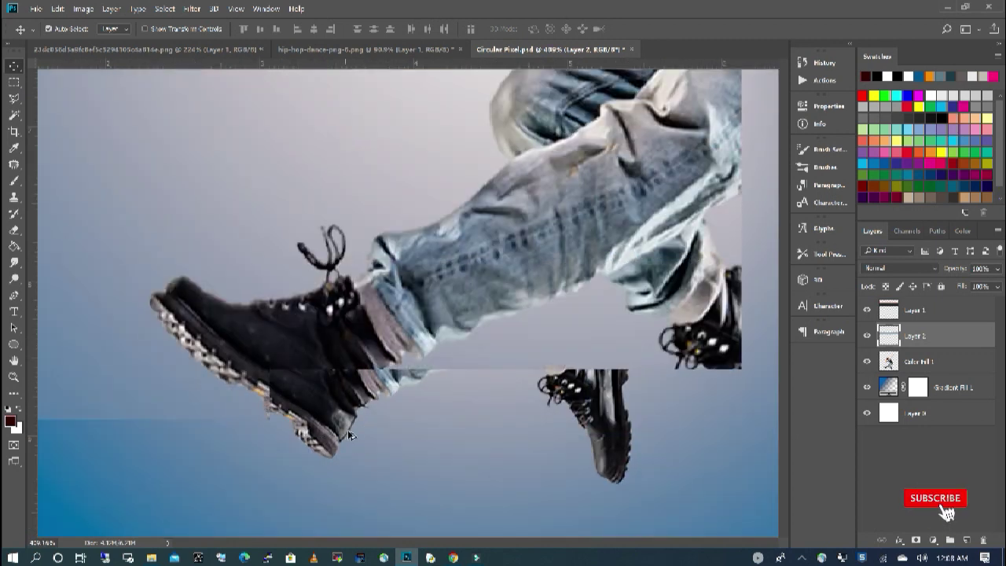
{"action": "left_click", "coordinate": [14, 81]}
{"action": "left_click_drag", "start_coordinate": [328, 279], "coordinate": [327, 463]}
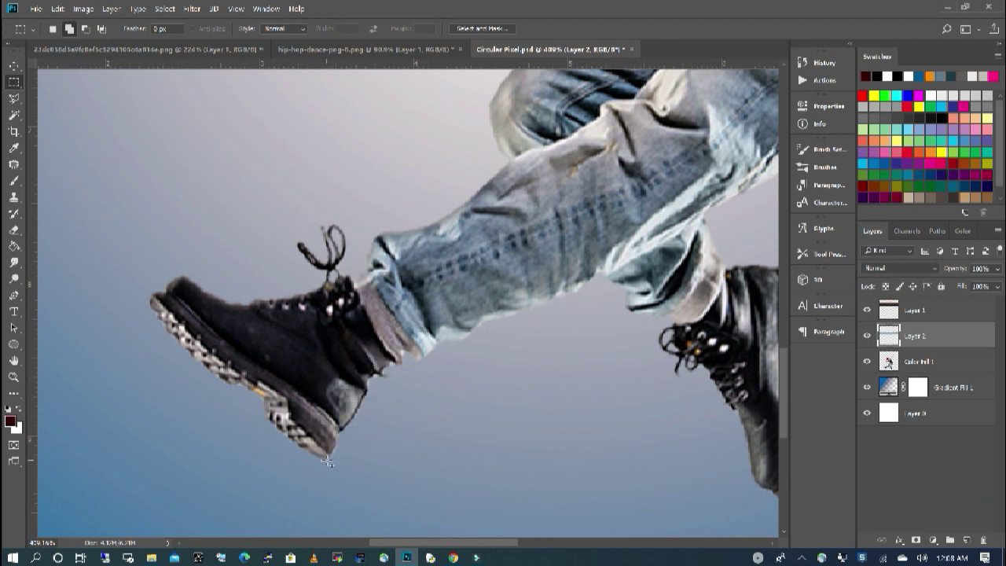
{"action": "left_click", "coordinate": [926, 362]}
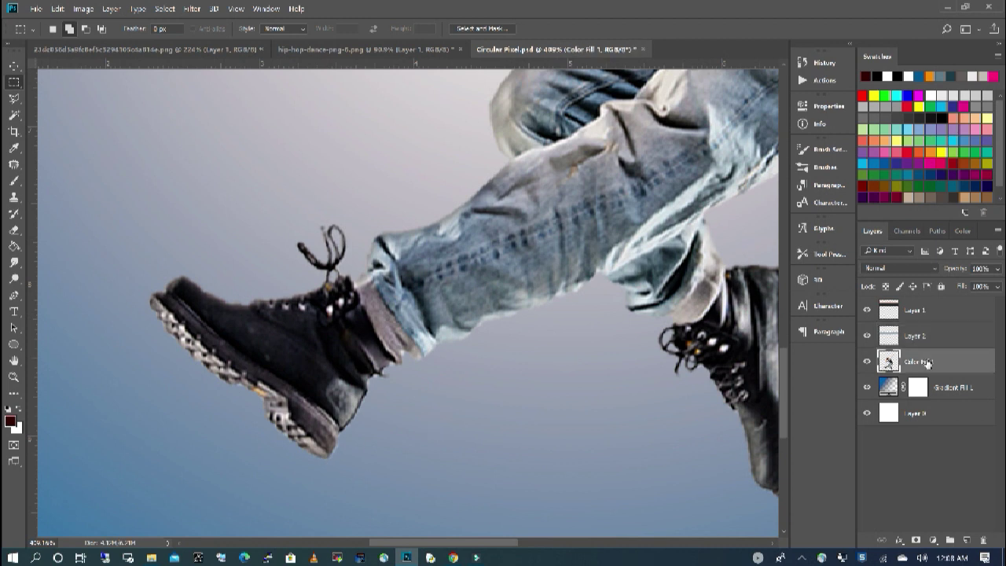
{"action": "right_click", "coordinate": [327, 361]}
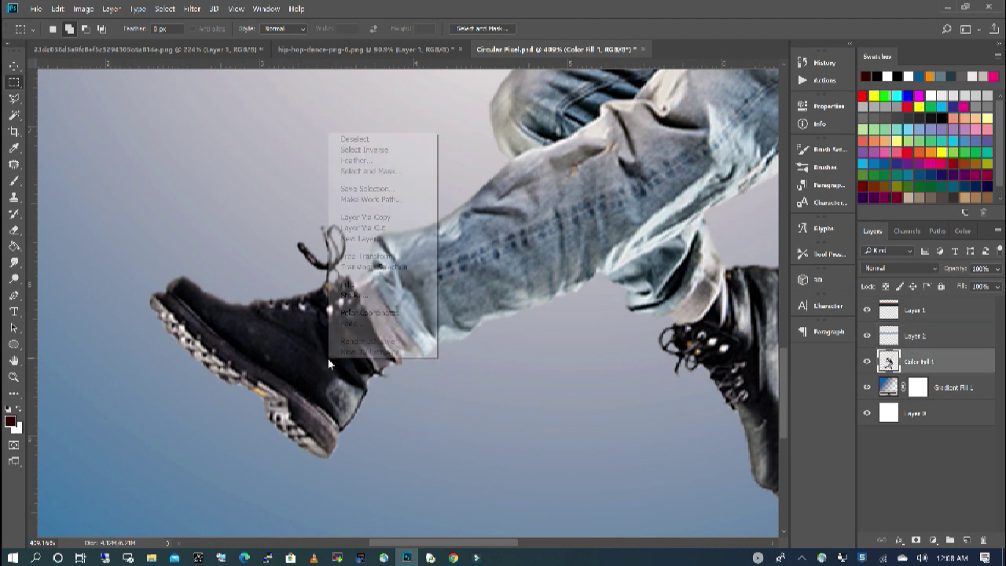
{"action": "left_click", "coordinate": [391, 217]}
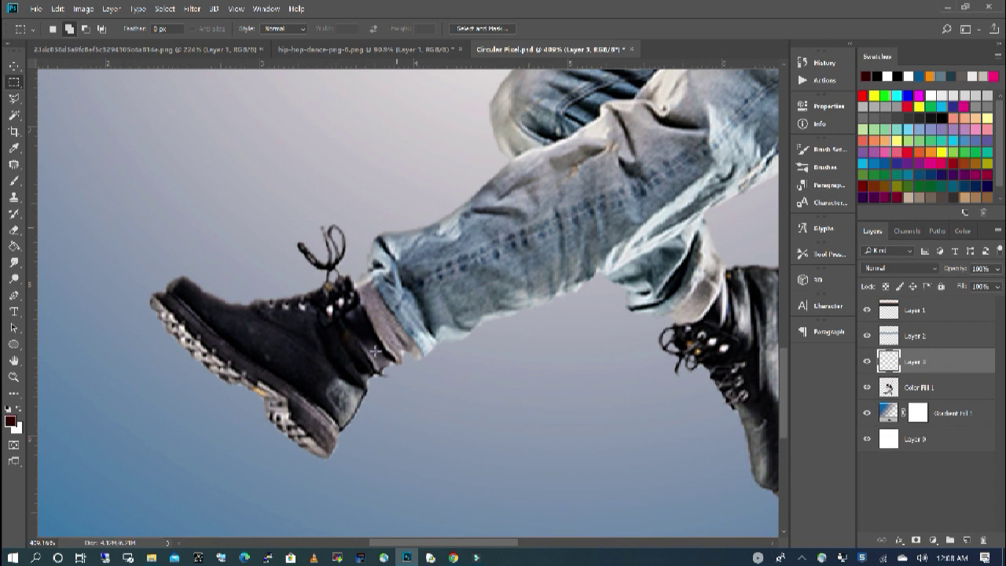
Step: Stretch the boot strip across the canvas width and move it up above the legs
{"action": "key", "text": "ctrl+t"}
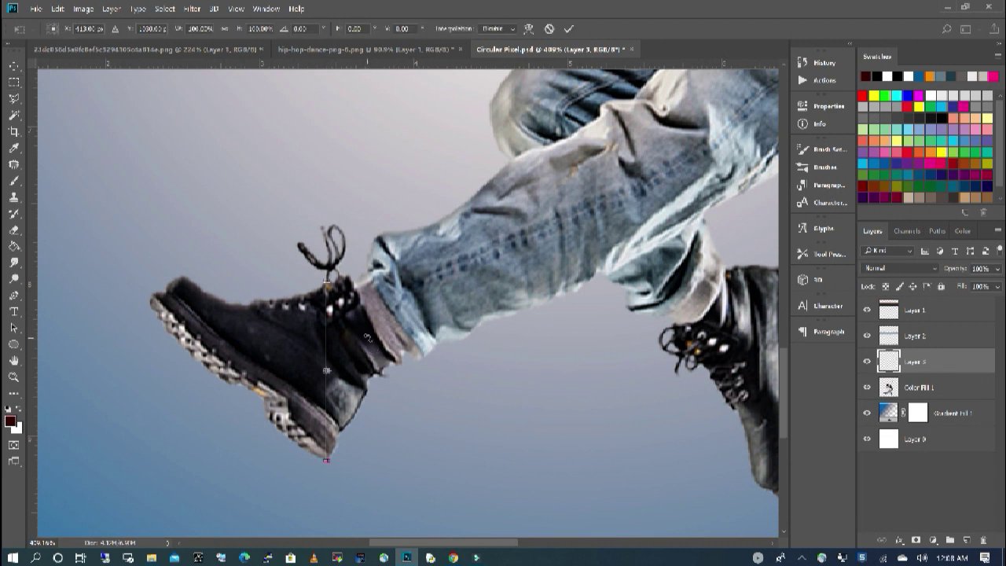
{"action": "scroll", "coordinate": [369, 345], "scroll_direction": "down", "scroll_amount": 6}
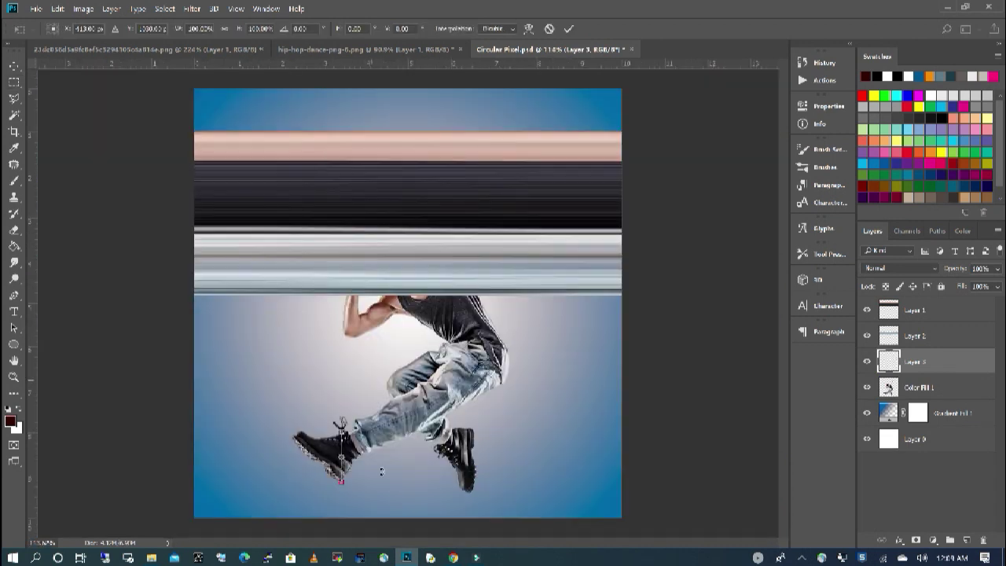
{"action": "left_click_drag", "start_coordinate": [383, 472], "coordinate": [202, 449]}
{"action": "key", "text": "Return"}
{"action": "left_click_drag", "start_coordinate": [441, 445], "coordinate": [441, 318]}
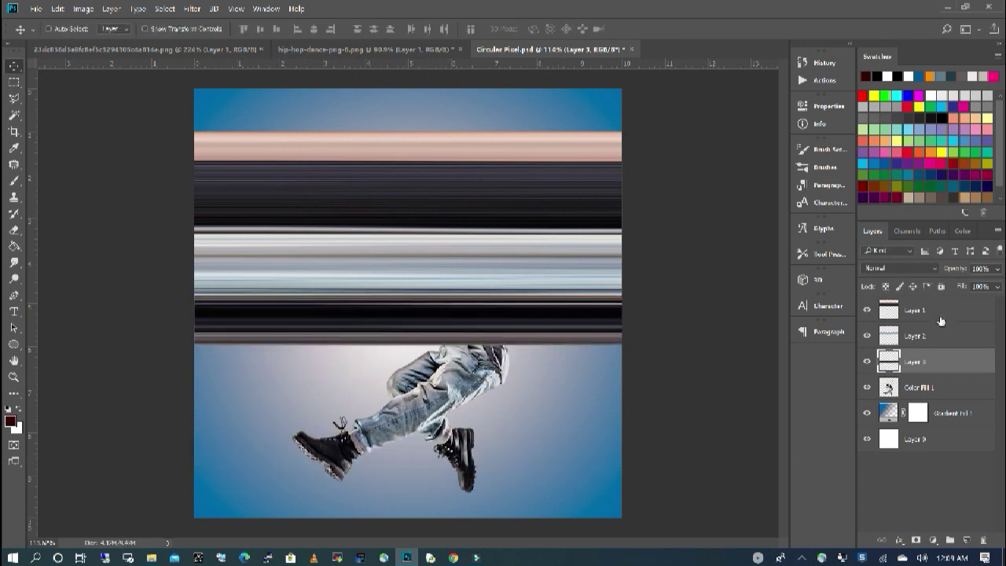
Step: Merge Layers 1 to 3 into a single band layer
{"action": "left_click", "coordinate": [938, 311], "text": "shift"}
{"action": "right_click", "coordinate": [940, 312]}
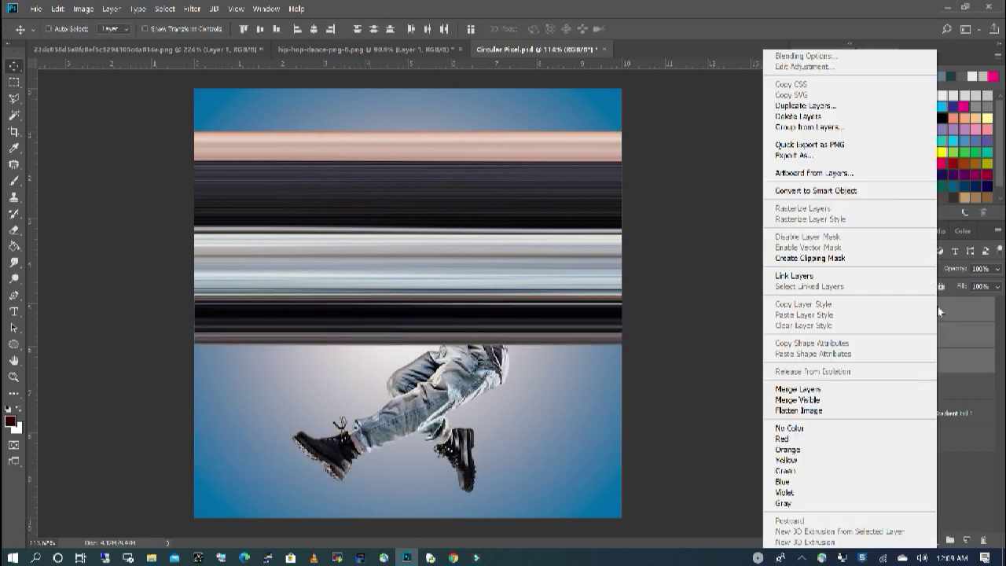
{"action": "left_click", "coordinate": [820, 390]}
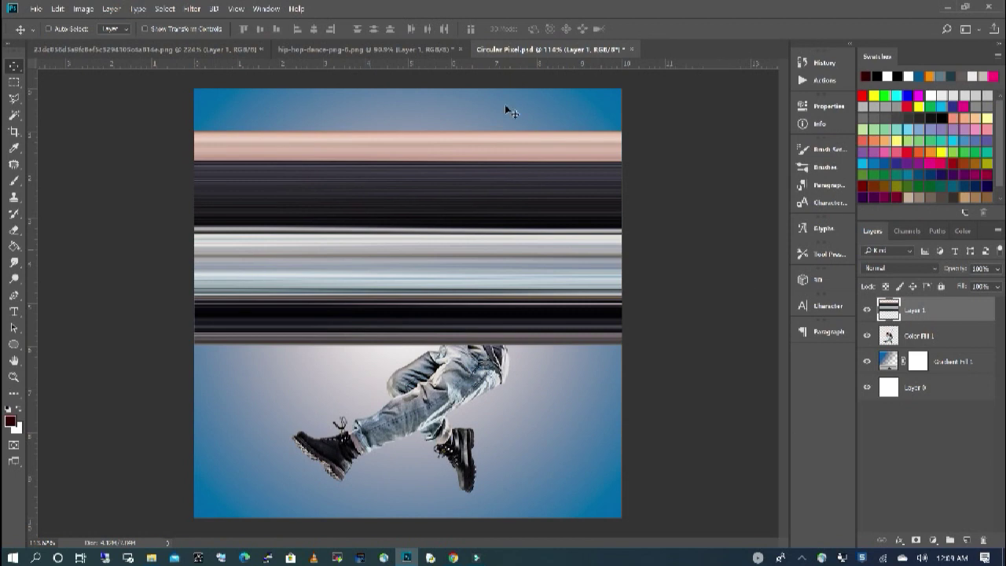
Step: Apply Filter > Distort > Polar Coordinates to warp the bands into a ring
{"action": "left_click", "coordinate": [192, 9]}
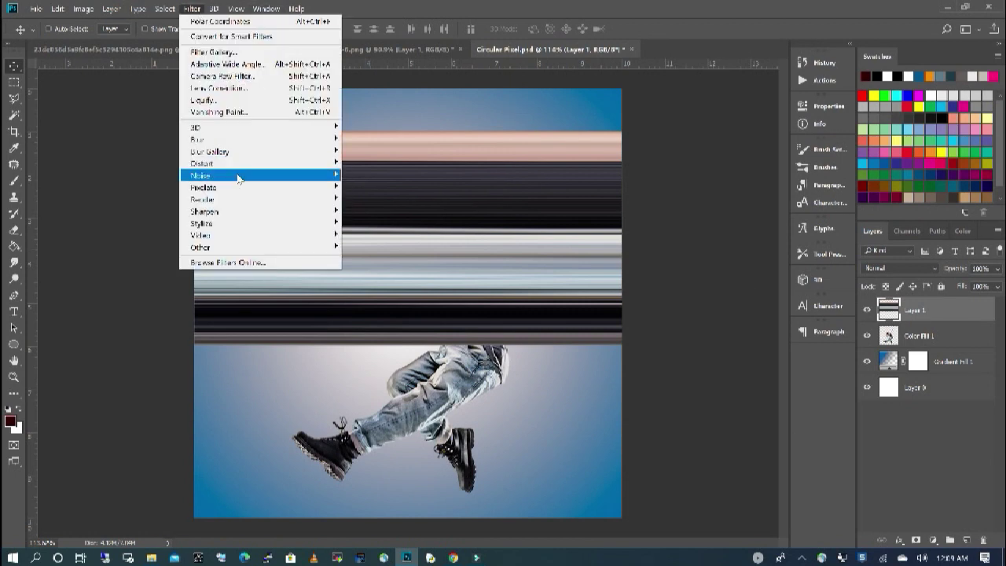
{"action": "mouse_move", "coordinate": [239, 178]}
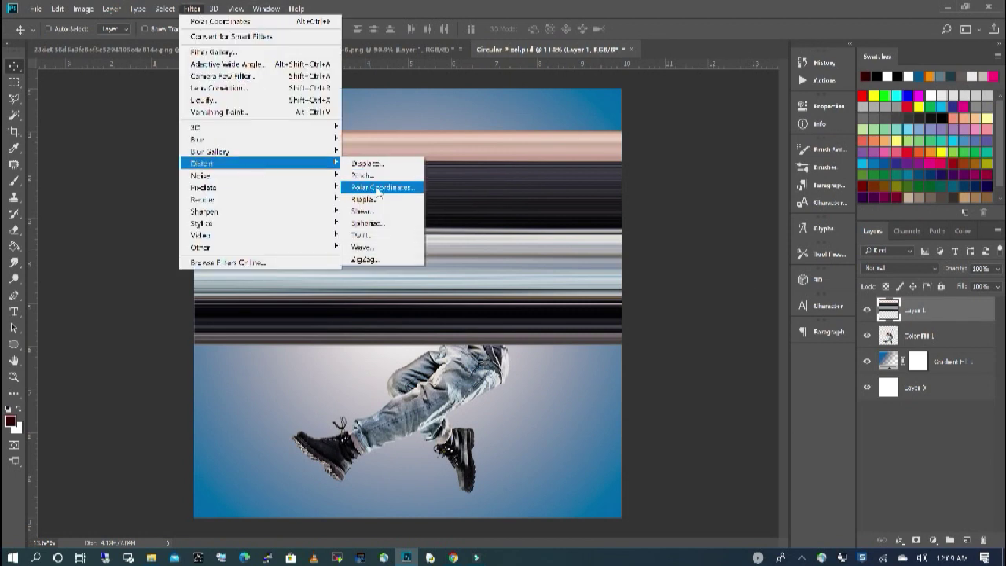
{"action": "left_click", "coordinate": [382, 188]}
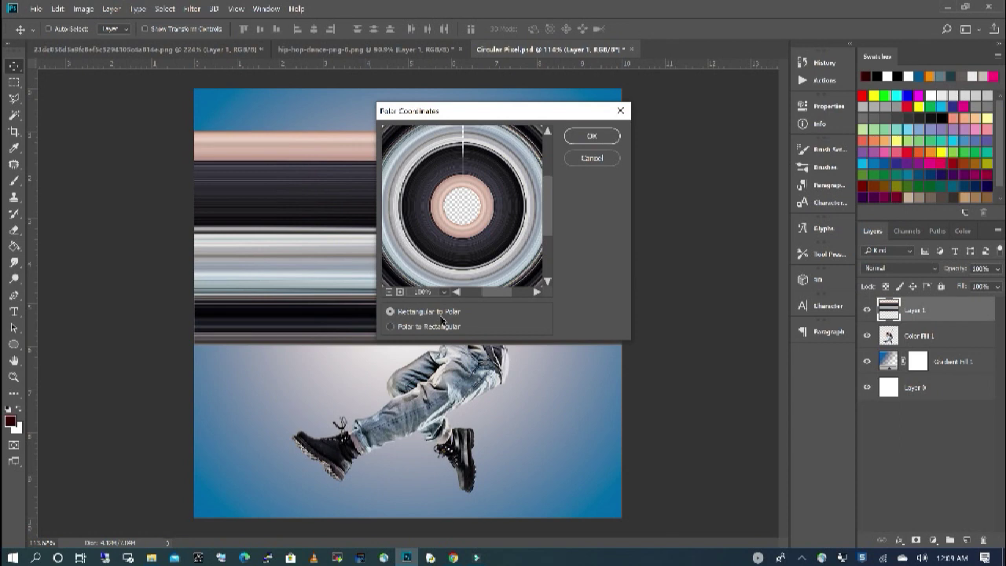
{"action": "left_click", "coordinate": [588, 137]}
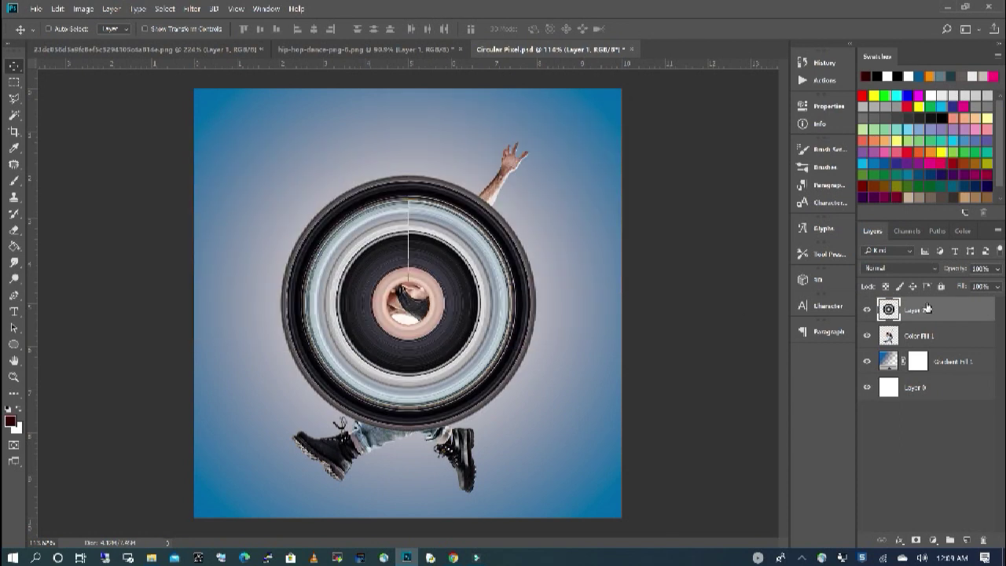
Step: Put Color Fill 1 above the ring, move the ring down, and scale it to about 152%
{"action": "left_click_drag", "start_coordinate": [926, 333], "coordinate": [921, 306]}
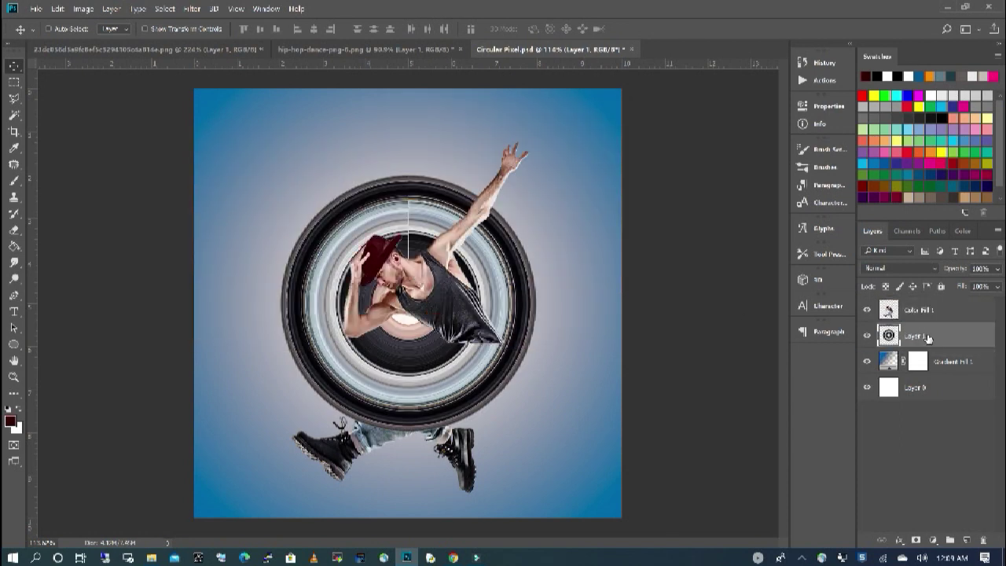
{"action": "left_click_drag", "start_coordinate": [509, 269], "coordinate": [511, 378]}
{"action": "key", "text": "ctrl+t"}
{"action": "left_click_drag", "start_coordinate": [544, 250], "coordinate": [606, 147]}
{"action": "left_click_drag", "start_coordinate": [554, 291], "coordinate": [513, 296]}
{"action": "left_click_drag", "start_coordinate": [598, 140], "coordinate": [614, 115]}
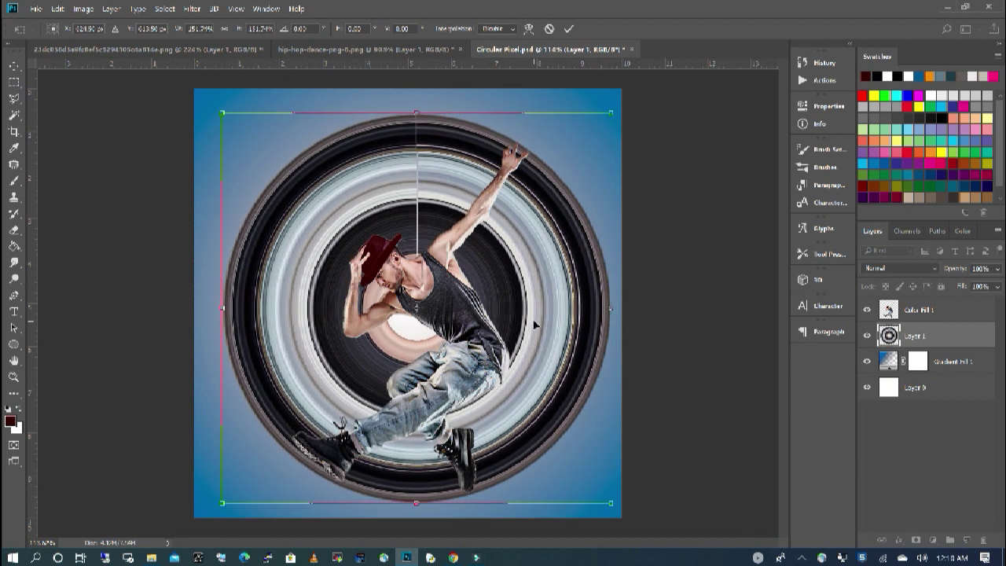
{"action": "key", "text": "Return"}
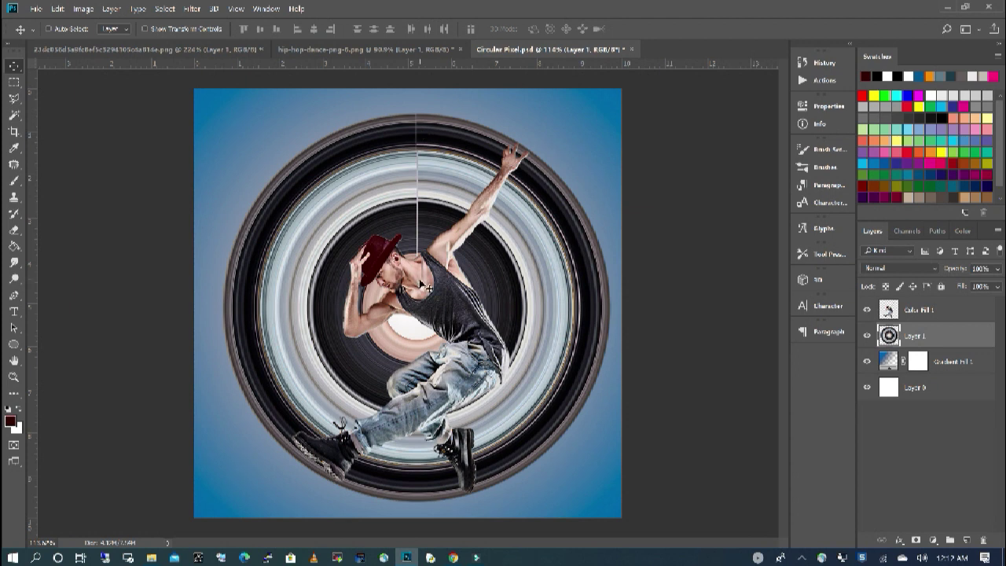
Step: Rotate the ring layer by 15 degrees
{"action": "key", "text": "ctrl+t"}
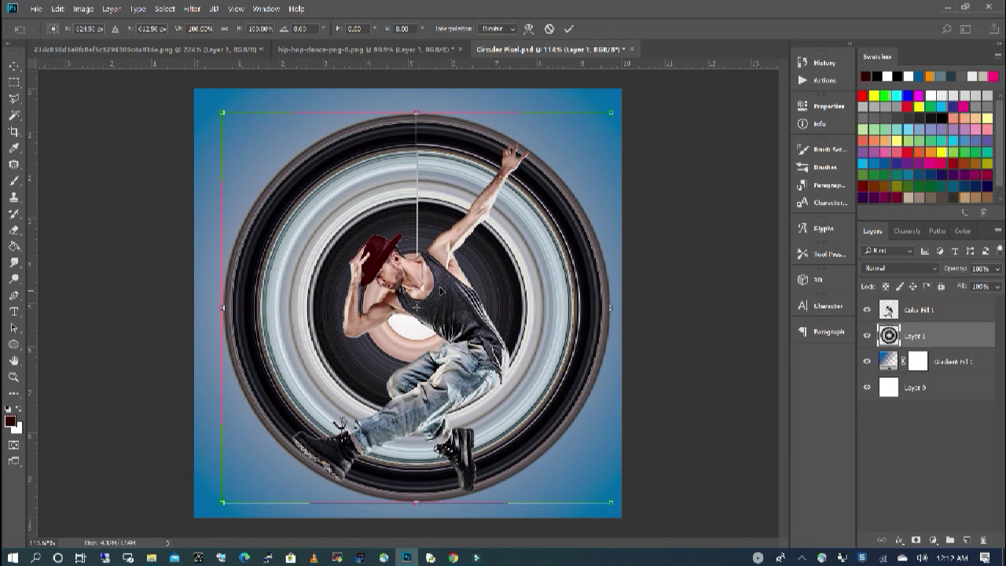
{"action": "key", "text": "ctrl+minus"}
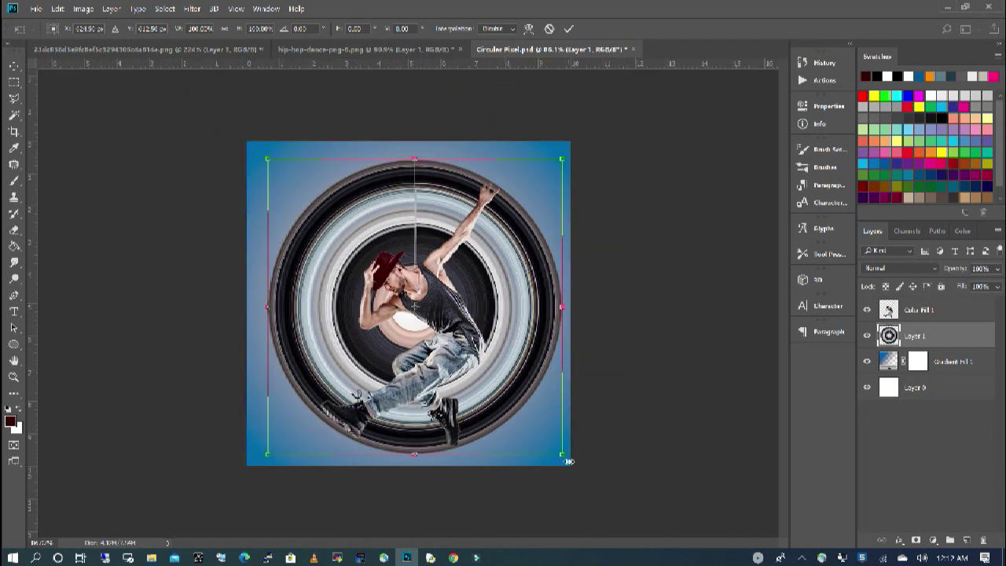
{"action": "left_click_drag", "start_coordinate": [565, 464], "coordinate": [448, 483]}
Step: Commit the rotation and set up the Eraser with a brush of about 99 px
{"action": "key", "text": "Return"}
{"action": "key", "text": "ctrl+0"}
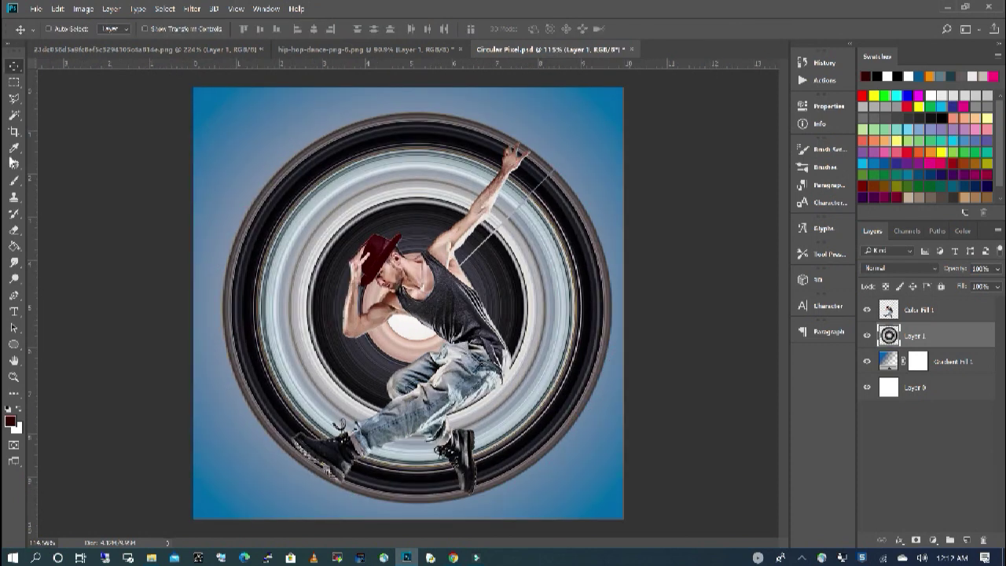
{"action": "left_click", "coordinate": [13, 229]}
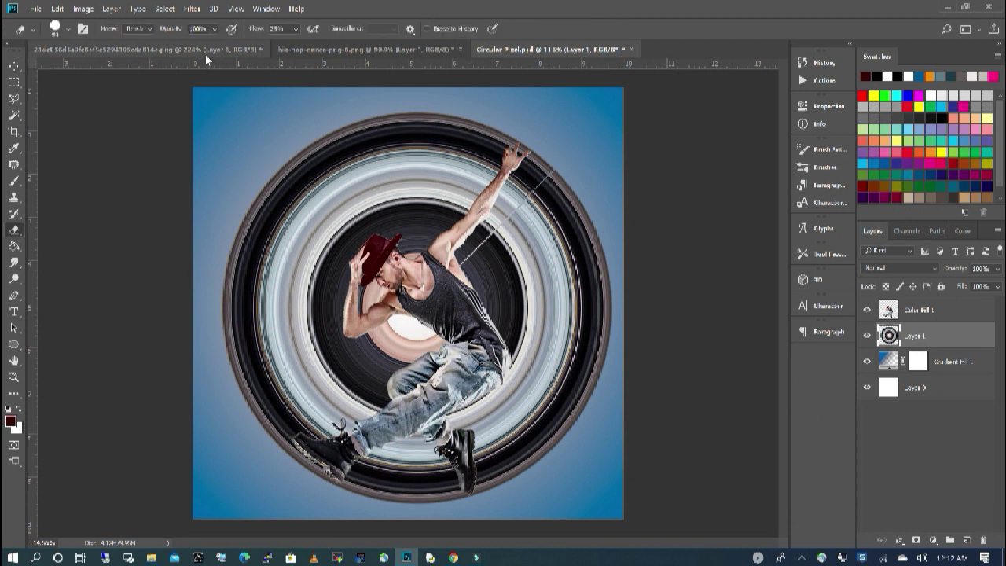
{"action": "left_click", "coordinate": [68, 29]}
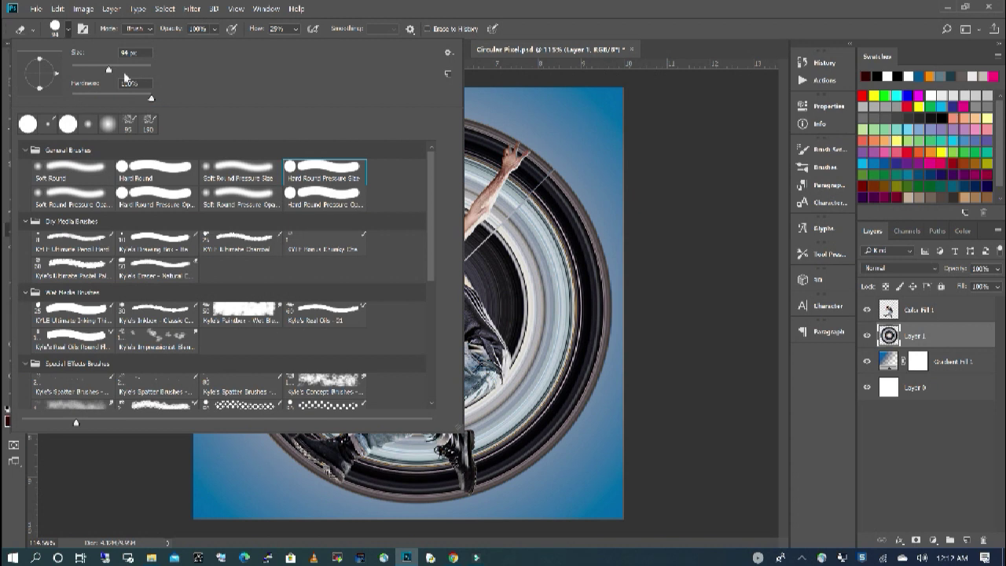
{"action": "left_click_drag", "start_coordinate": [110, 73], "coordinate": [112, 72]}
{"action": "left_click", "coordinate": [674, 161]}
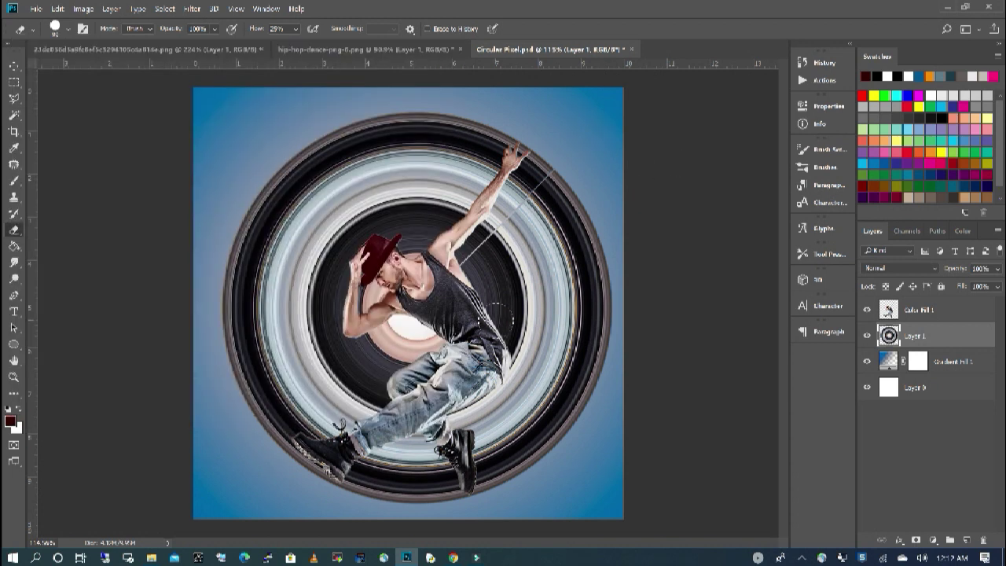
Step: Erase the ring's right side beside the raised arm and its tip beyond the hand
{"action": "mouse_move", "coordinate": [497, 310]}
{"action": "left_mouse_down"}
{"action": "mouse_move", "coordinate": [478, 267]}
{"action": "mouse_move", "coordinate": [496, 244]}
{"action": "mouse_move", "coordinate": [522, 381]}
{"action": "mouse_move", "coordinate": [508, 370]}
{"action": "mouse_move", "coordinate": [499, 407]}
{"action": "mouse_move", "coordinate": [478, 425]}
{"action": "mouse_move", "coordinate": [496, 420]}
{"action": "mouse_move", "coordinate": [489, 488]}
{"action": "mouse_move", "coordinate": [533, 405]}
{"action": "mouse_move", "coordinate": [550, 466]}
{"action": "mouse_move", "coordinate": [596, 207]}
{"action": "mouse_move", "coordinate": [503, 252]}
{"action": "left_mouse_up"}
{"action": "scroll", "coordinate": [545, 160], "scroll_direction": "up", "scroll_amount": 2}
{"action": "mouse_move", "coordinate": [544, 160]}
{"action": "left_mouse_down"}
{"action": "mouse_move", "coordinate": [501, 239]}
{"action": "mouse_move", "coordinate": [502, 215]}
{"action": "mouse_move", "coordinate": [523, 191]}
{"action": "mouse_move", "coordinate": [552, 190]}
{"action": "mouse_move", "coordinate": [549, 164]}
{"action": "left_mouse_up"}
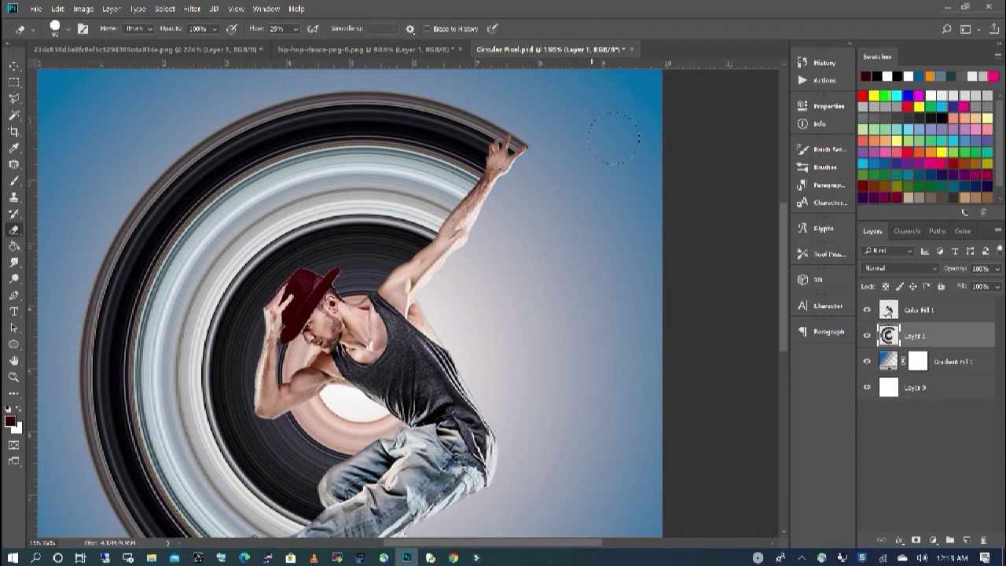
{"action": "scroll", "coordinate": [530, 231], "scroll_direction": "down", "scroll_amount": 2}
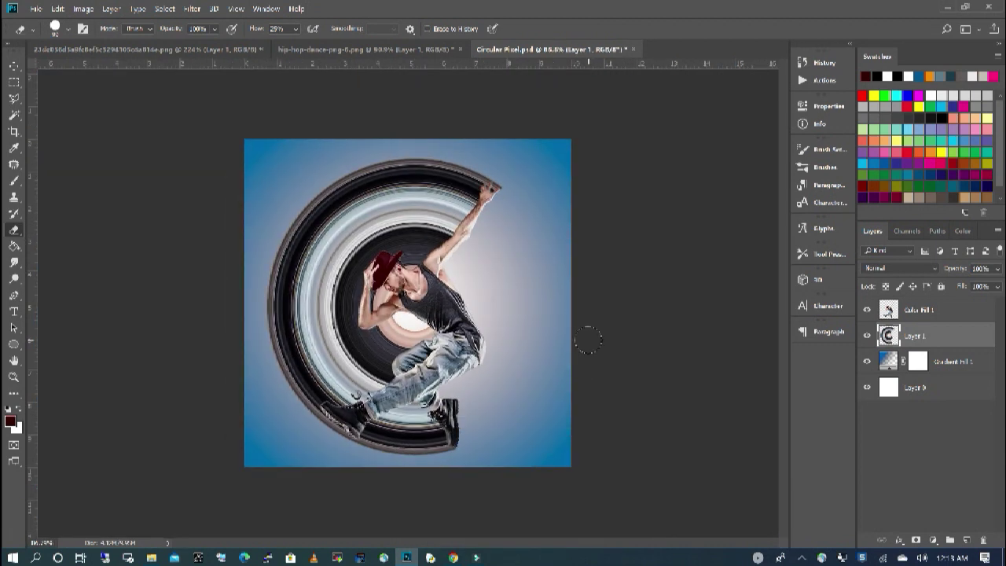